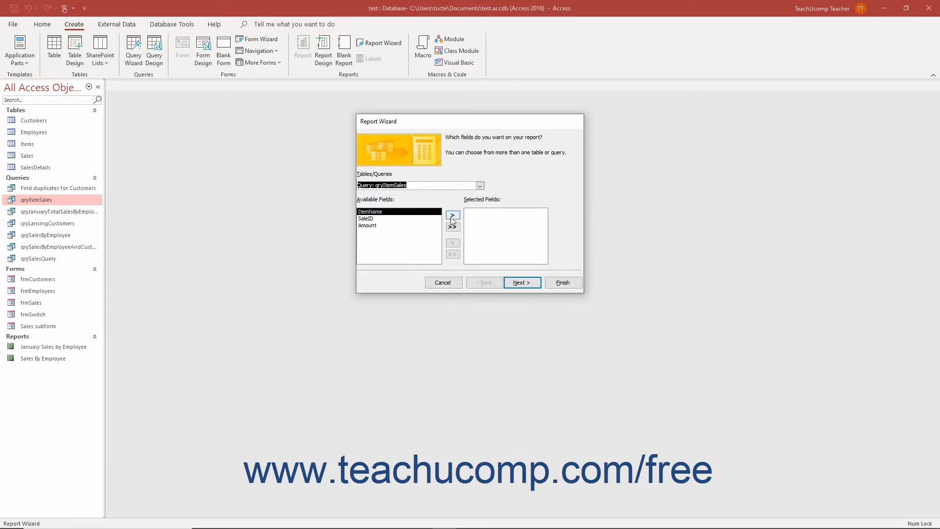
# Add ItemName, SaleID and Amount from qryItemSales to the report and accept viewing the data by Items.
pyautogui.click(450, 216)
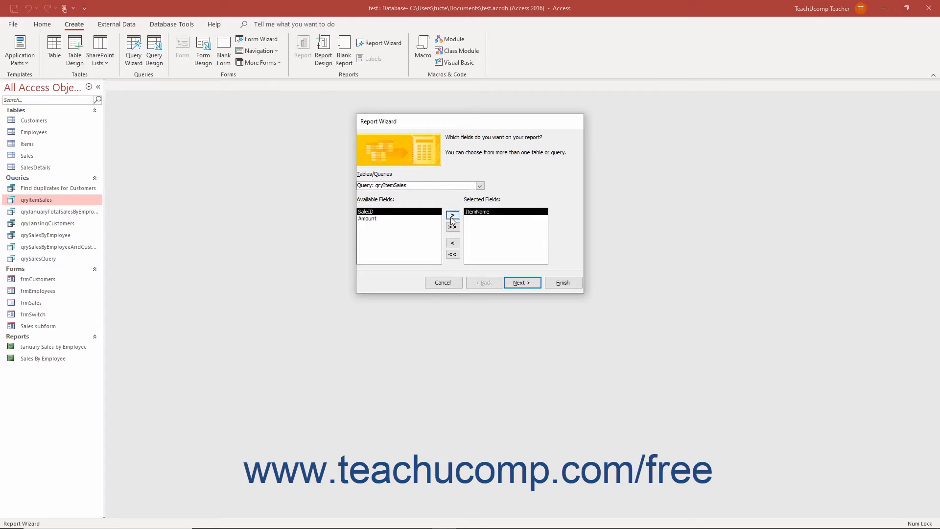
pyautogui.click(451, 216)
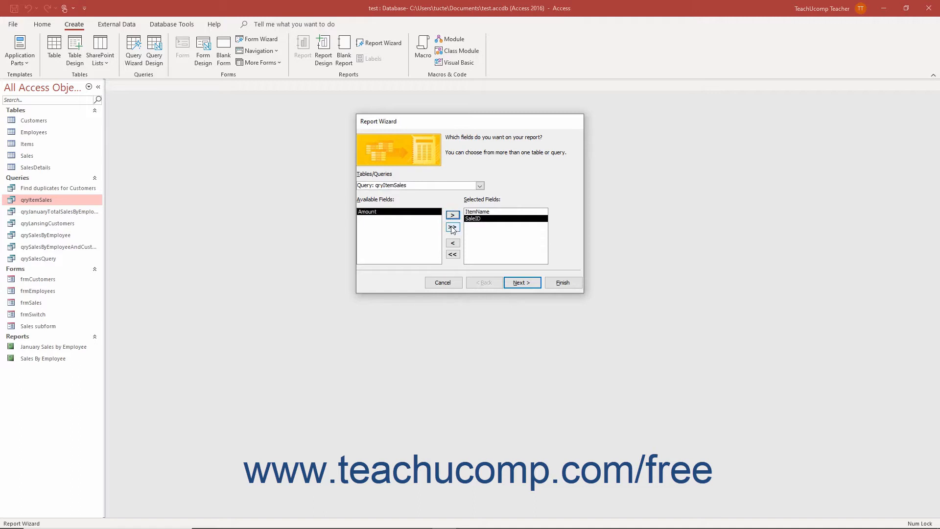
pyautogui.click(453, 228)
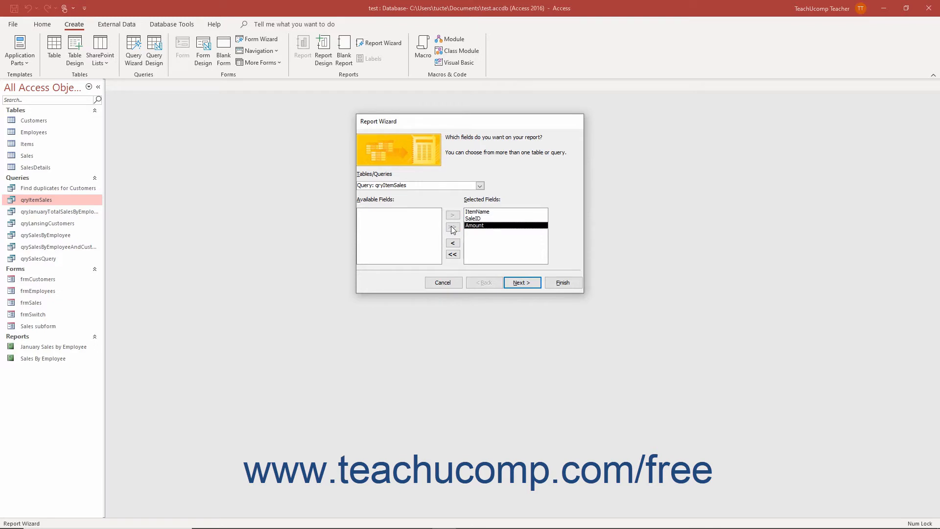
pyautogui.click(510, 284)
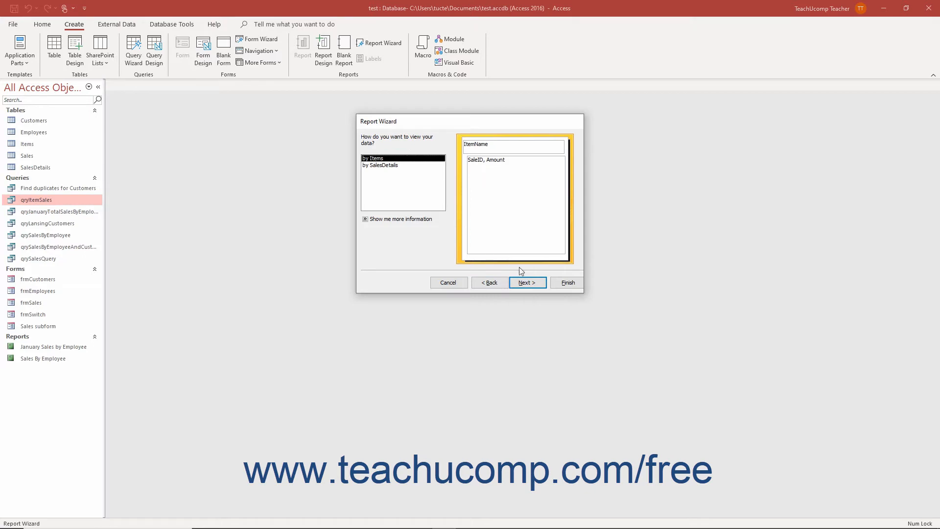
pyautogui.click(528, 283)
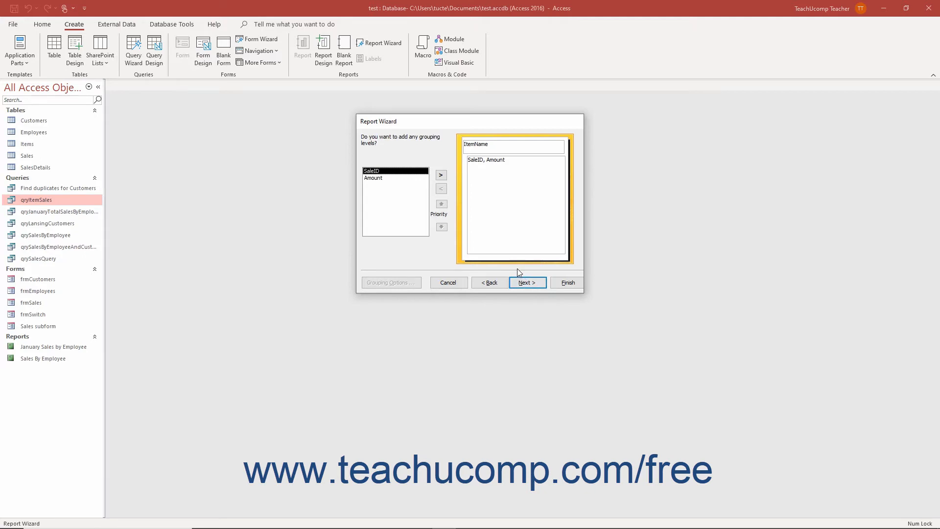
# Try SaleID as an extra grouping level, inspect its grouping intervals, and remove the level again.
pyautogui.click(441, 174)
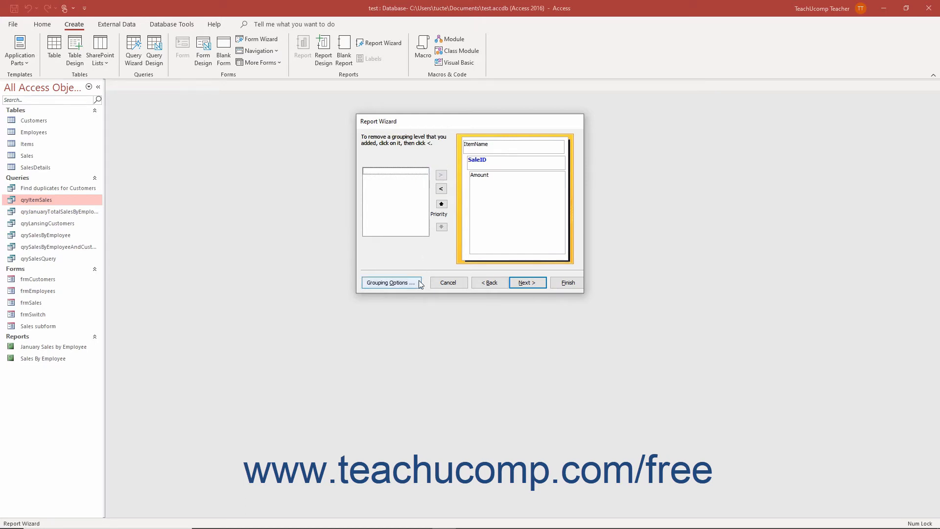
pyautogui.click(390, 283)
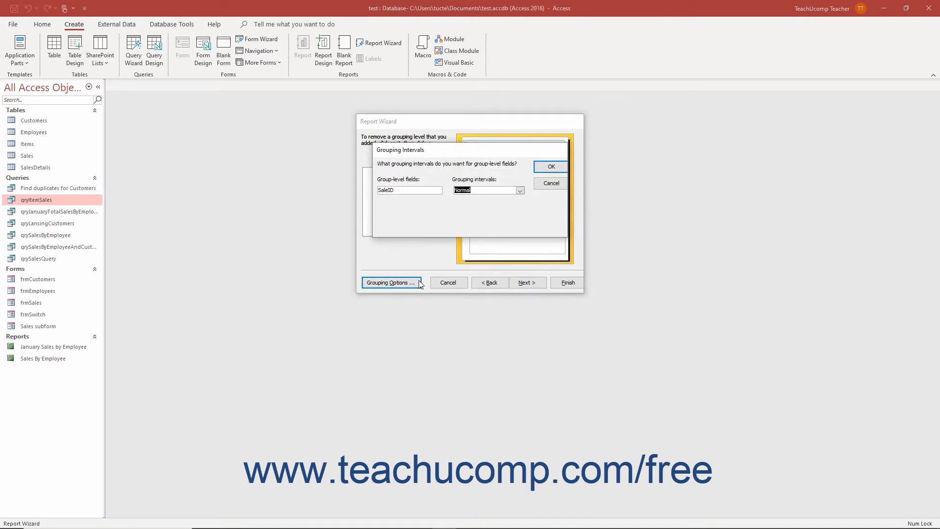
pyautogui.click(520, 190)
pyautogui.click(520, 191)
pyautogui.click(554, 184)
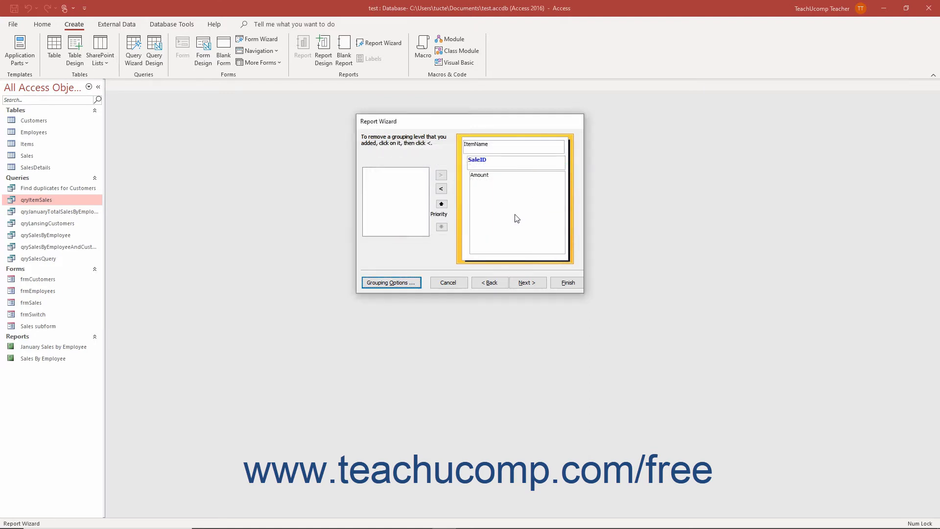
pyautogui.click(441, 189)
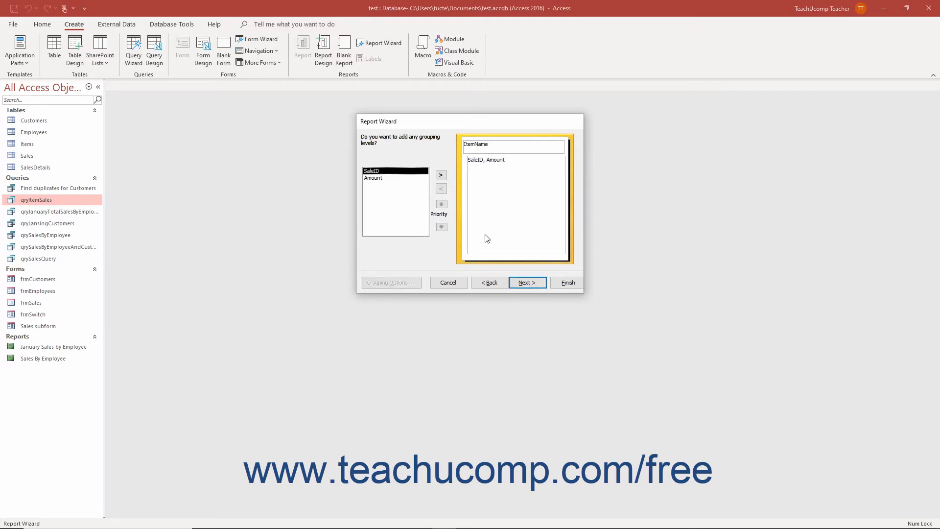
# Continue without extra grouping levels and sort the detail records by SaleID in ascending order.
pyautogui.click(525, 282)
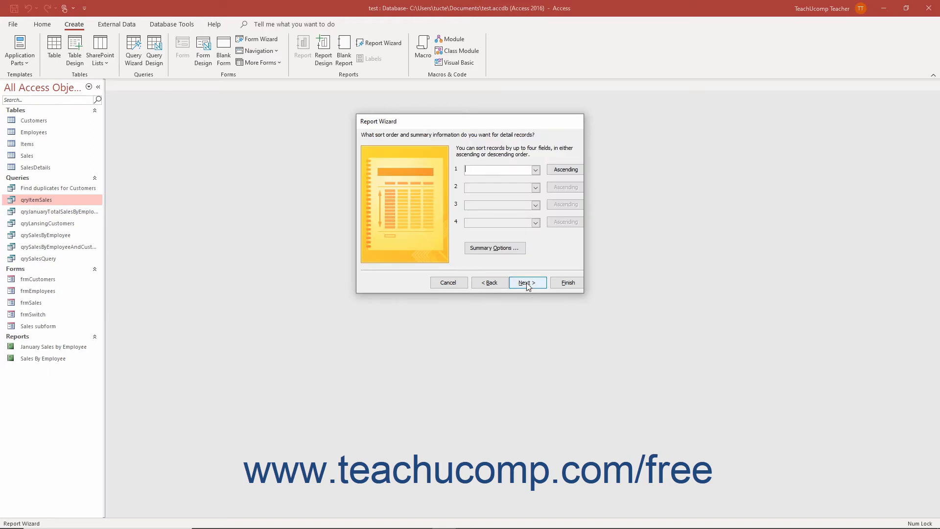
pyautogui.click(535, 171)
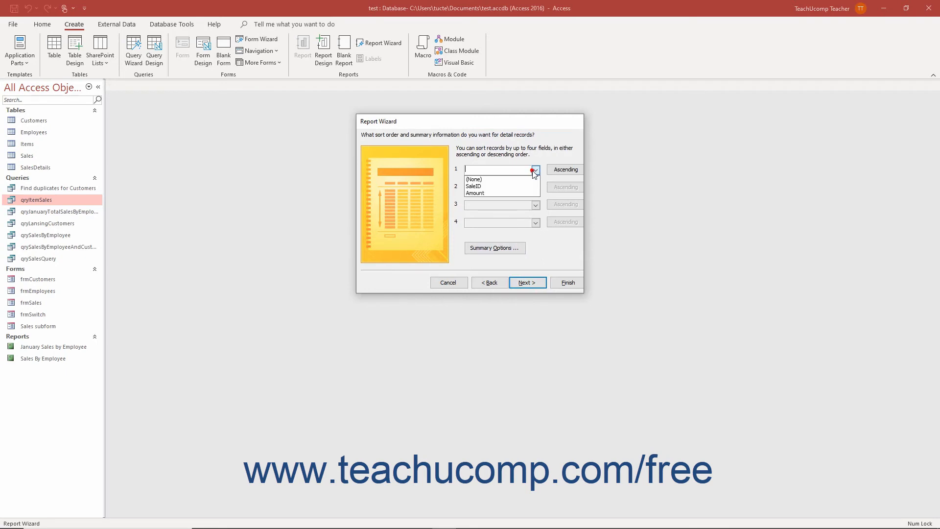
pyautogui.click(521, 186)
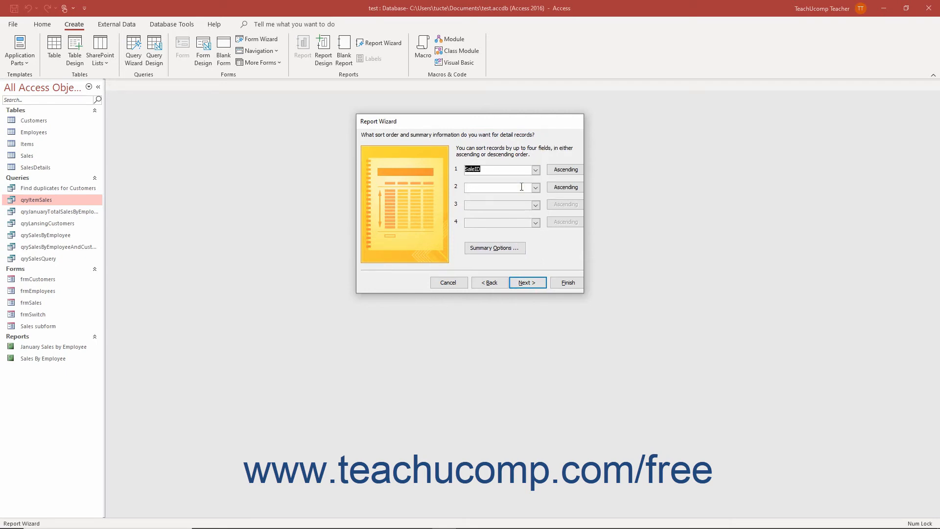
pyautogui.click(569, 171)
pyautogui.click(569, 171)
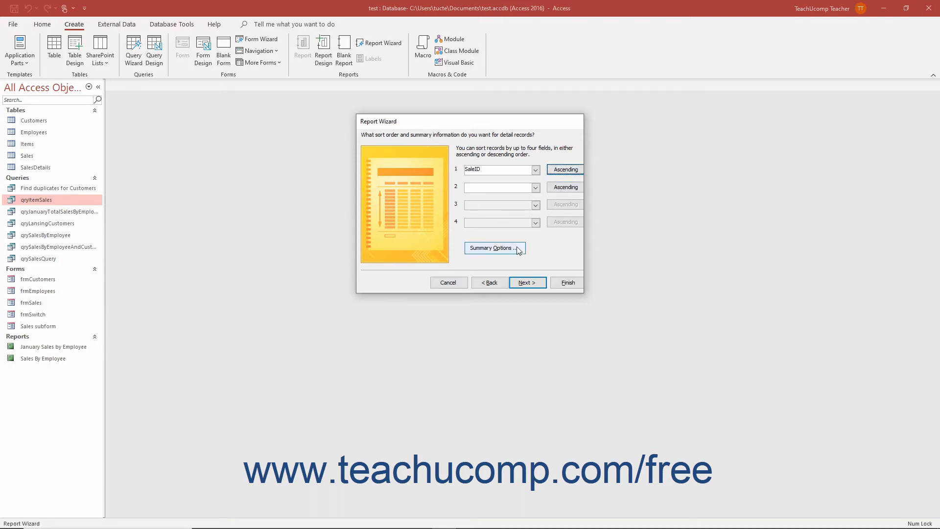
# Configure the summary options to sum Amount, show Detail and Summary, and calculate percent of total for sums.
pyautogui.click(495, 248)
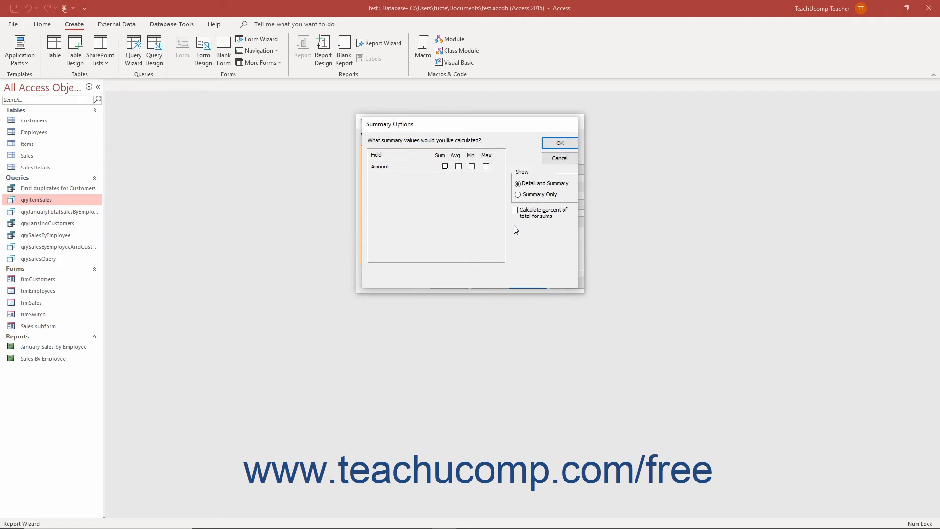
pyautogui.click(445, 166)
pyautogui.click(519, 186)
pyautogui.click(517, 211)
pyautogui.click(550, 146)
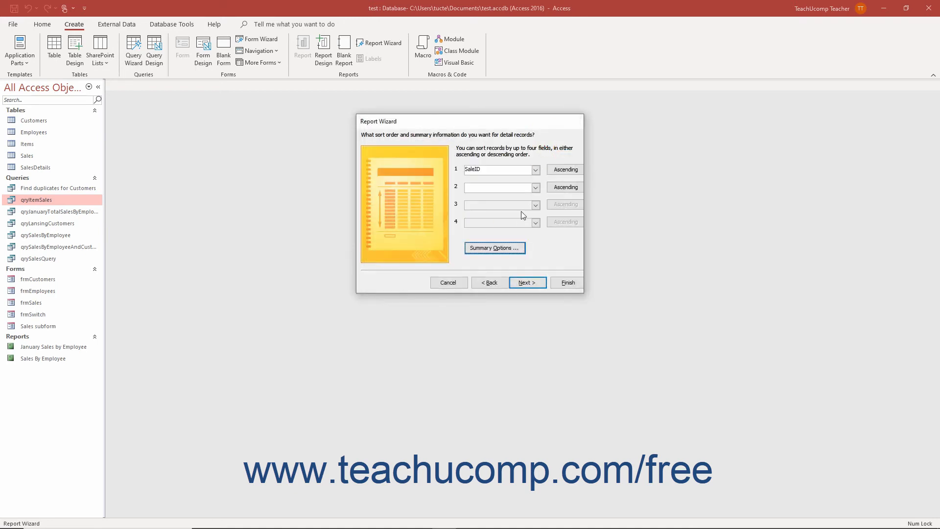
# Choose the Outline layout for the report, after trying Block, and accept the Portrait orientation.
pyautogui.click(525, 286)
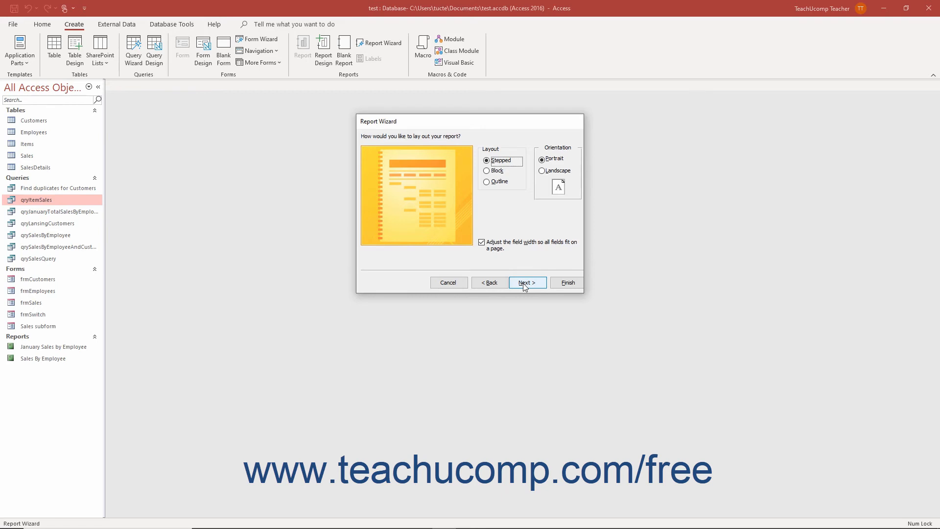
pyautogui.click(496, 171)
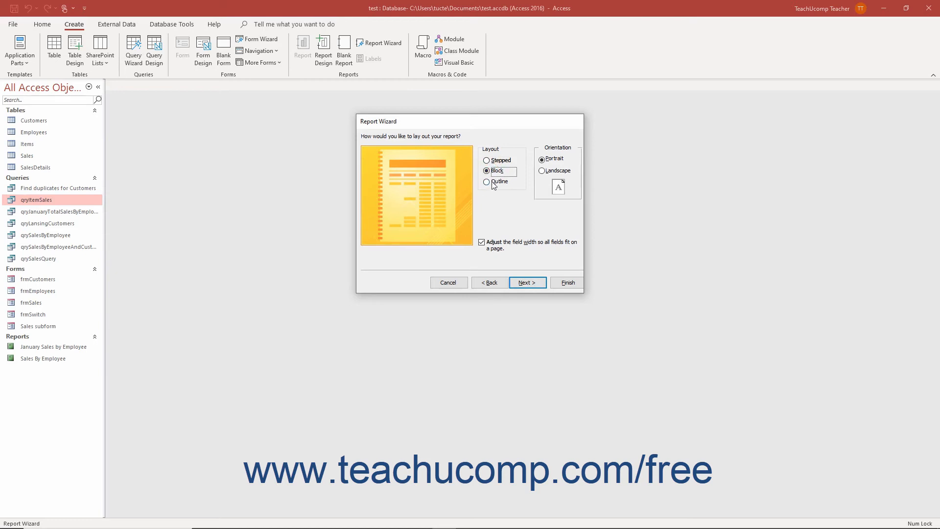
pyautogui.click(493, 185)
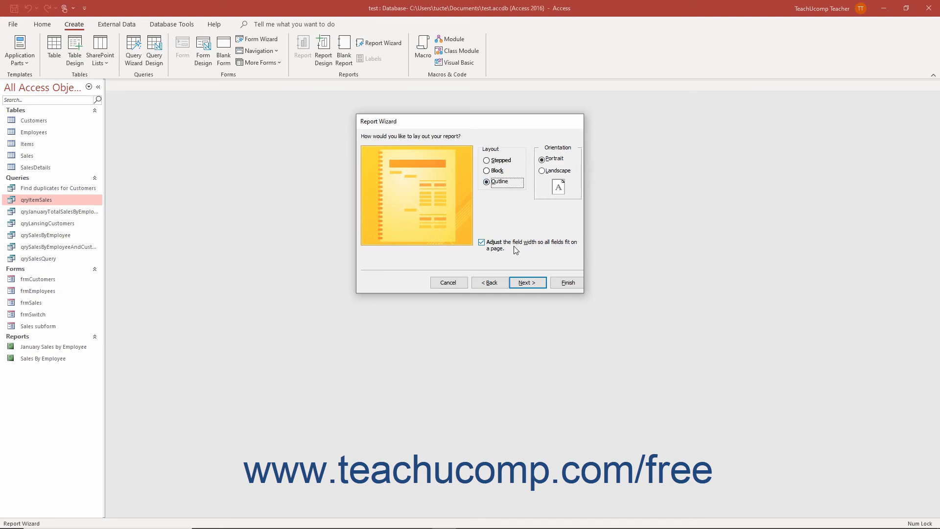
pyautogui.click(525, 285)
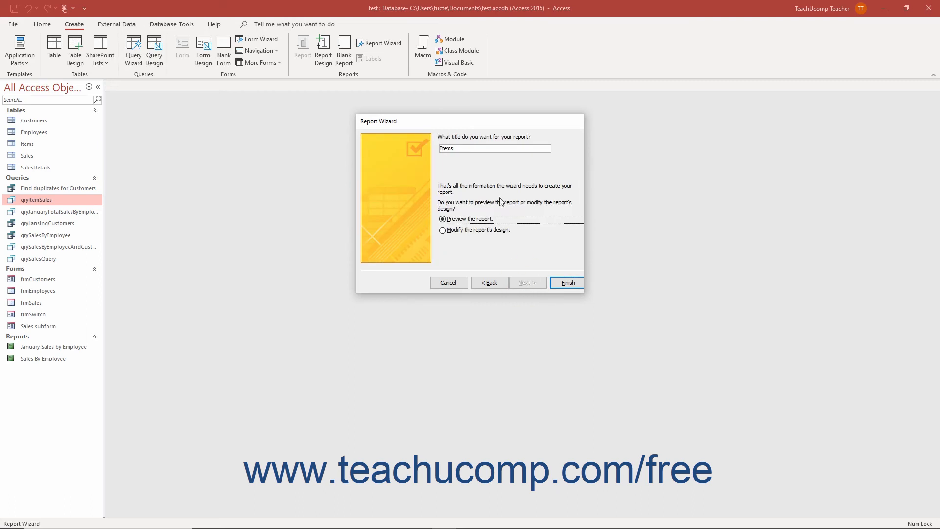
# Title the report "Items Sales Report" and finish the wizard with the option to preview the report.
pyautogui.click(467, 147)
pyautogui.write('Sales Report')
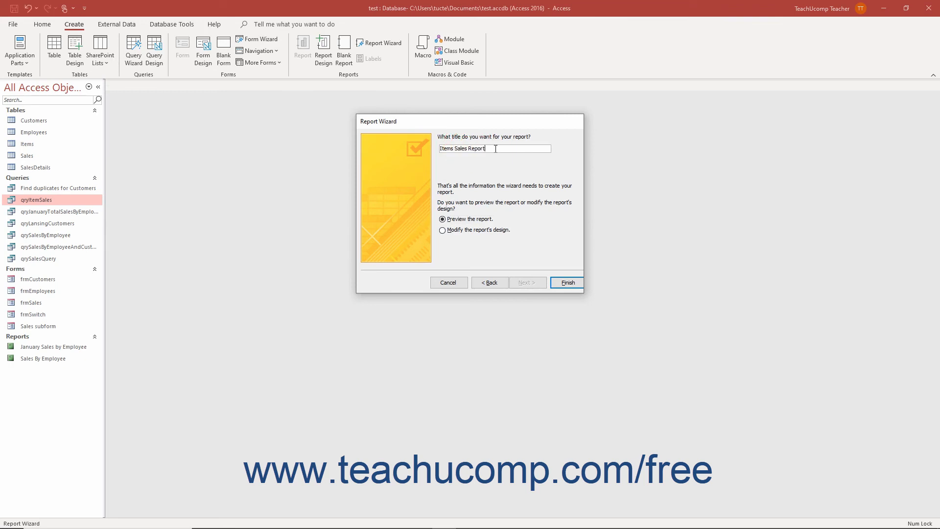
pyautogui.click(484, 221)
pyautogui.click(480, 231)
pyautogui.click(482, 221)
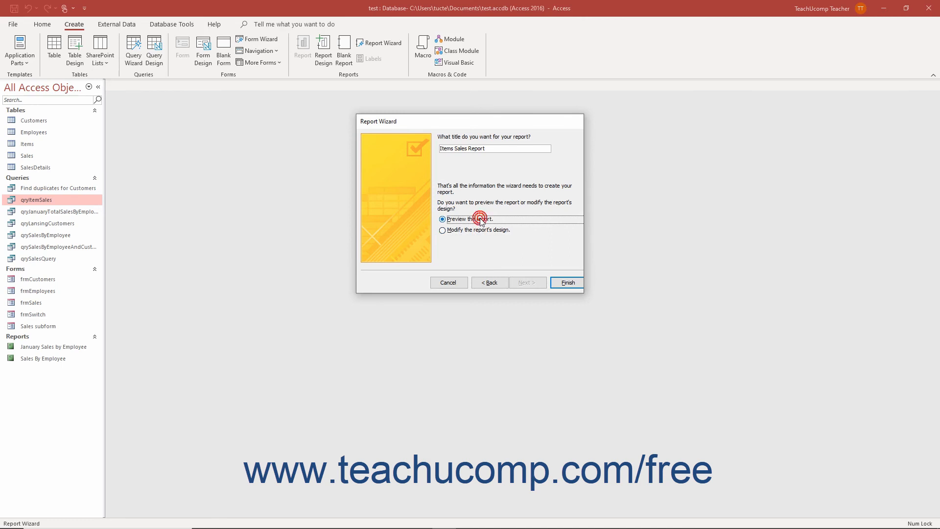
pyautogui.click(567, 283)
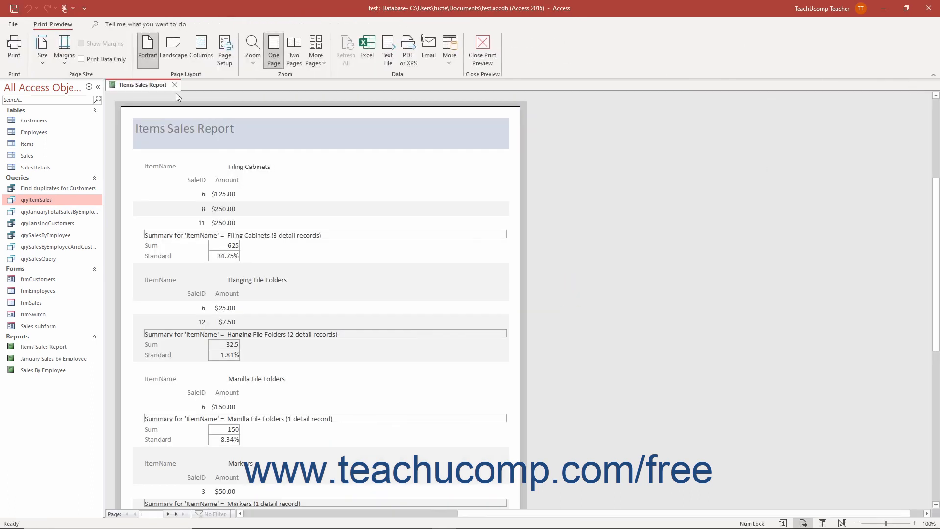
# Close the print preview, reopen Items Sales Report from the database objects, and review it through to the grand total.
pyautogui.click(174, 84)
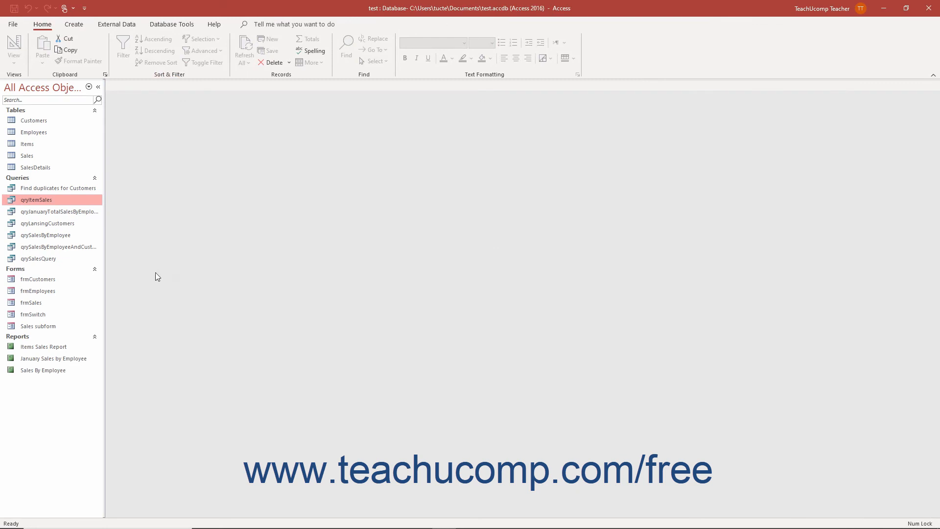
pyautogui.doubleClick(69, 347)
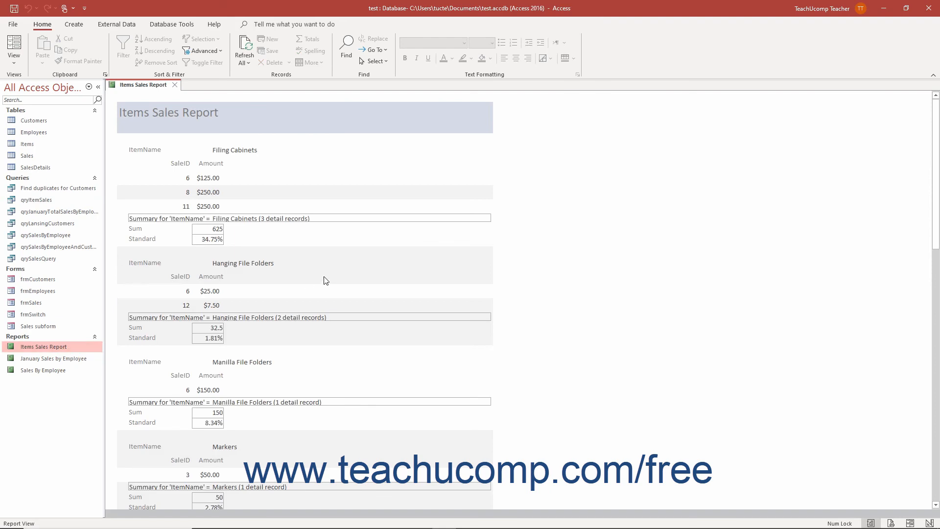
pyautogui.scroll(-3, 324, 280)
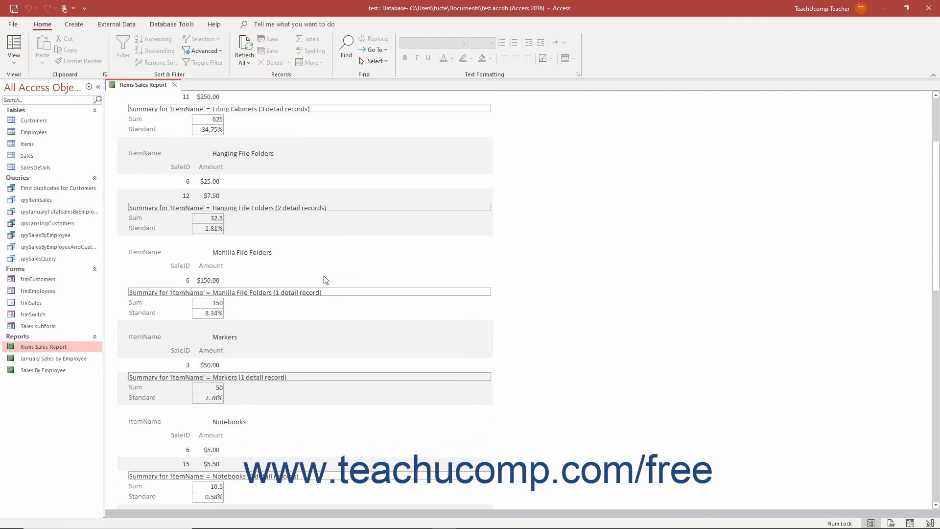
pyautogui.scroll(-3, 324, 280)
pyautogui.scroll(-10, 323, 280)
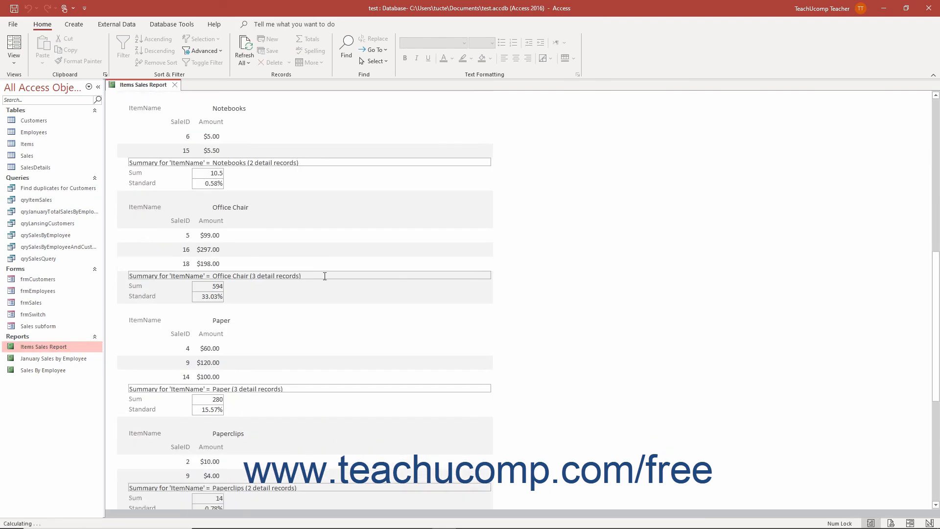
pyautogui.scroll(-8, 324, 277)
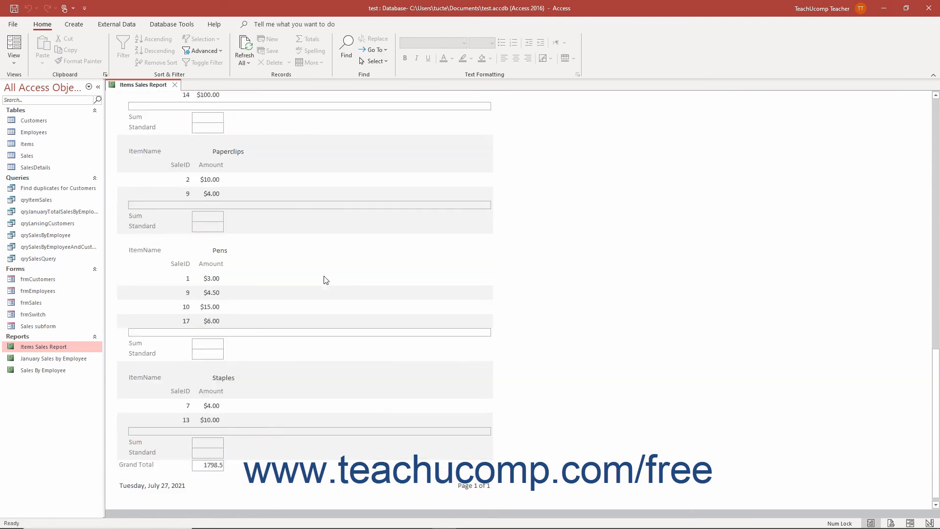